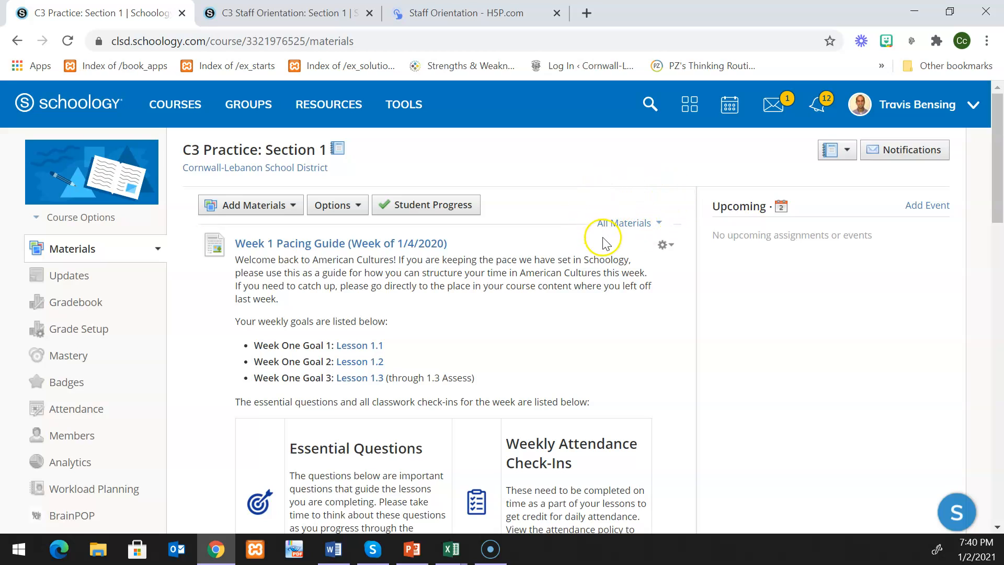
Filter the course materials to assignments and open the course's bulk edit page.
left_click(641, 226)
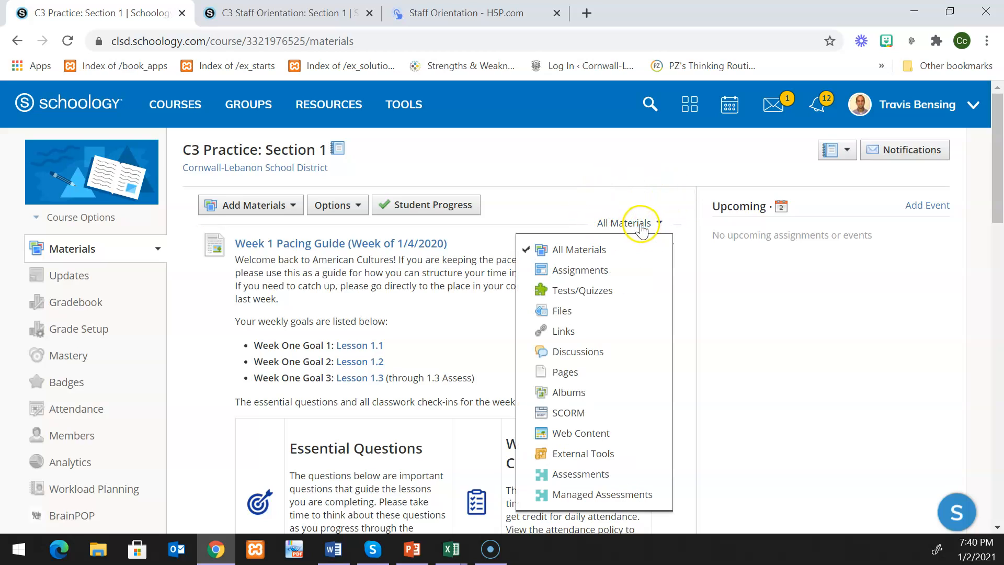
left_click(587, 277)
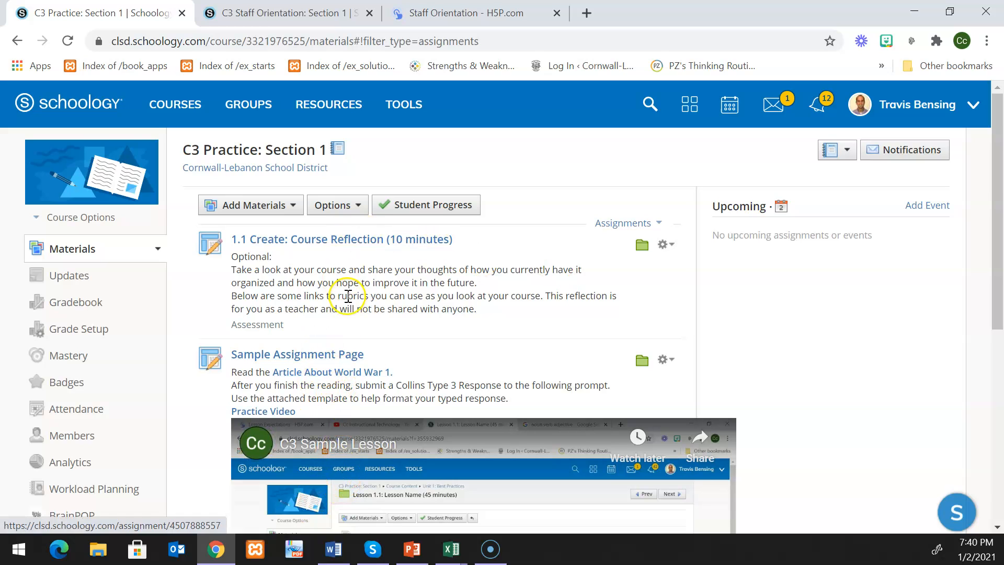
left_click(346, 215)
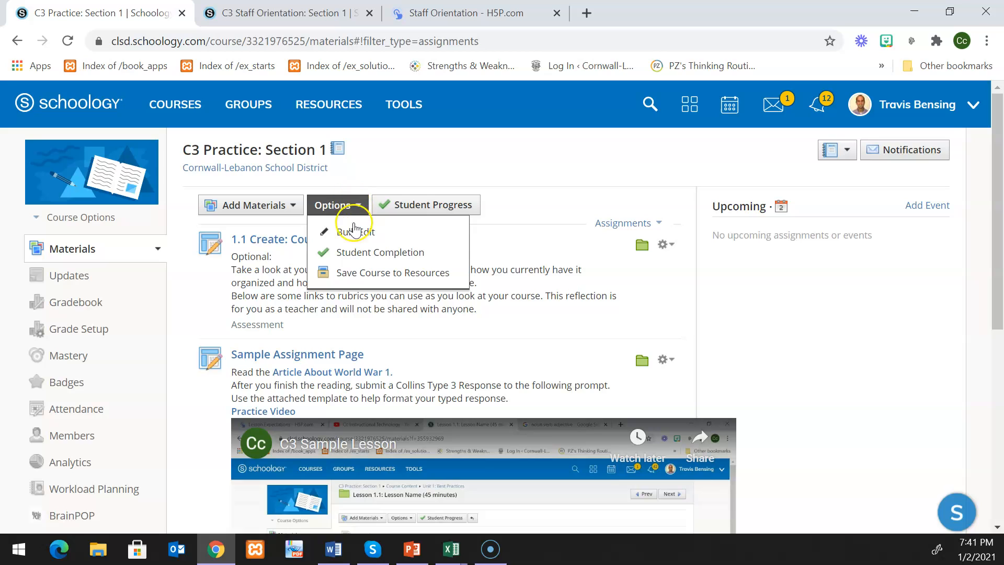
left_click(372, 241)
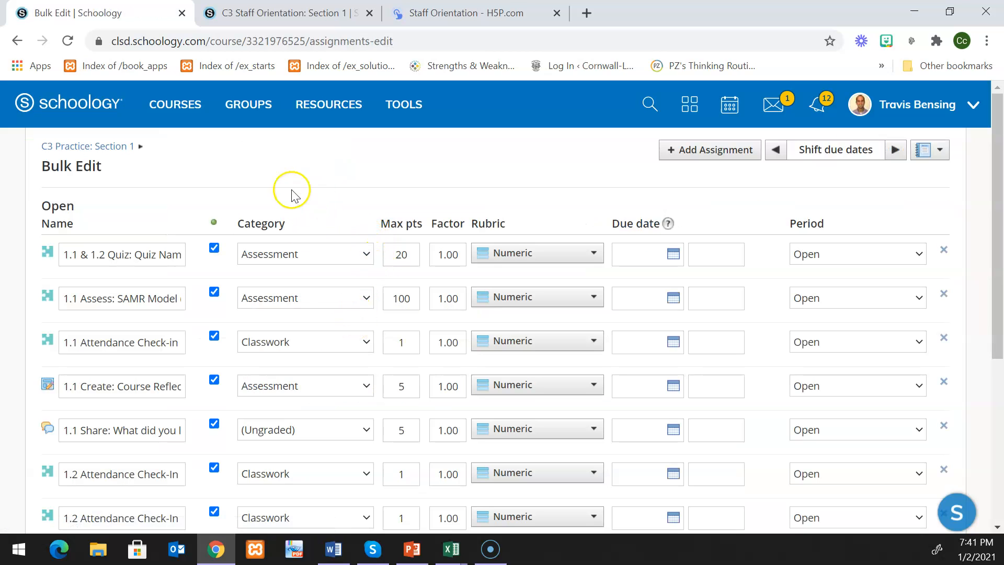
Examine the names, item types, categories and point values of the assignments in the bulk edit list.
scroll(303, 223, "down", 1)
scroll(303, 222, "down", 4)
scroll(305, 281, "up", 2)
scroll(264, 260, "up", 3)
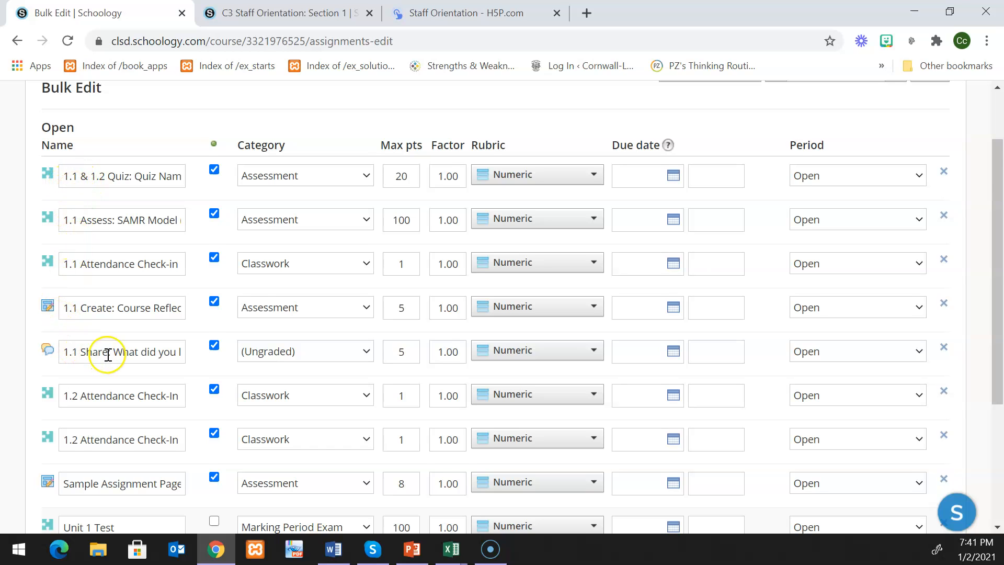
scroll(101, 350, "down", 1)
scroll(105, 364, "up", 1)
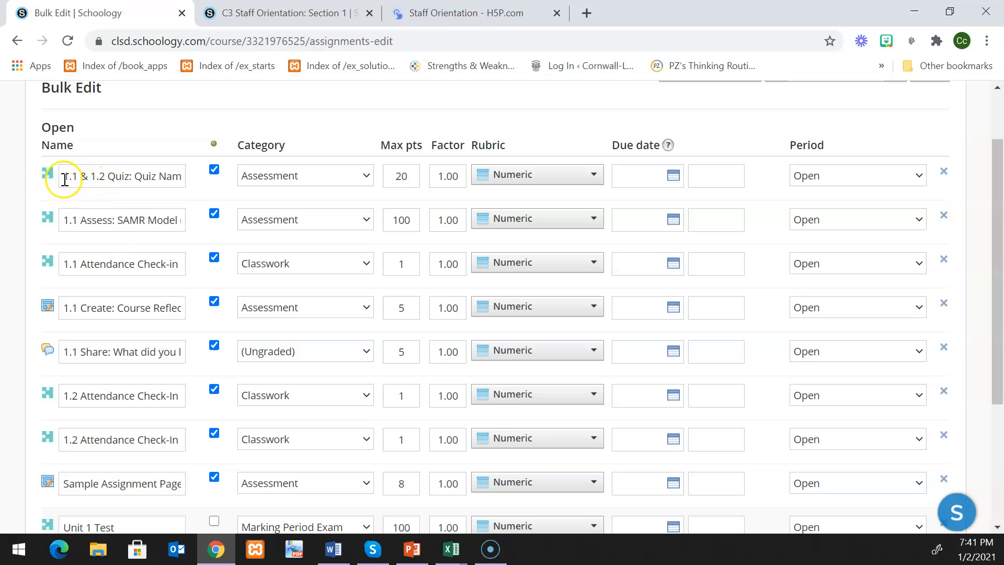
scroll(109, 264, "down", 2)
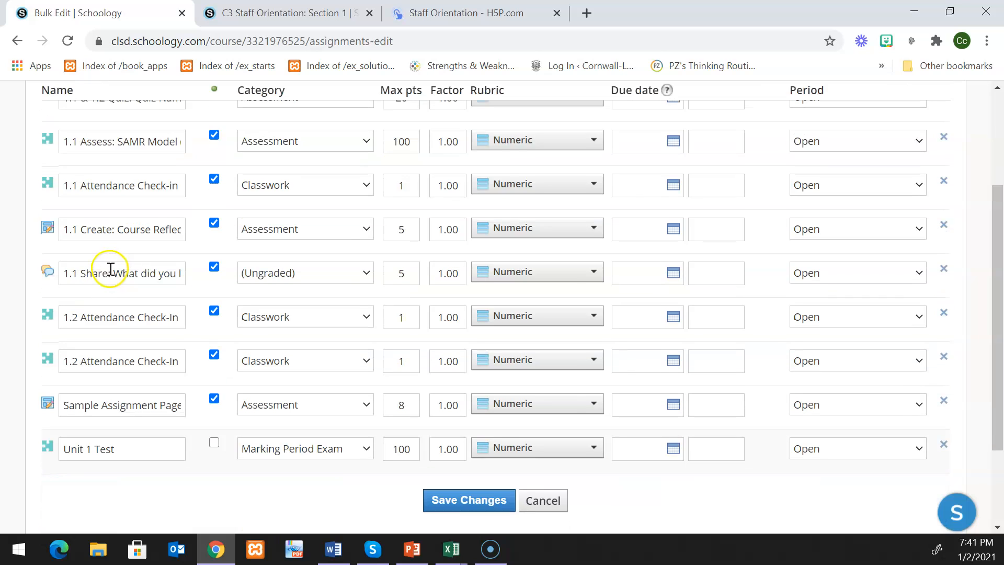
scroll(109, 269, "up", 2)
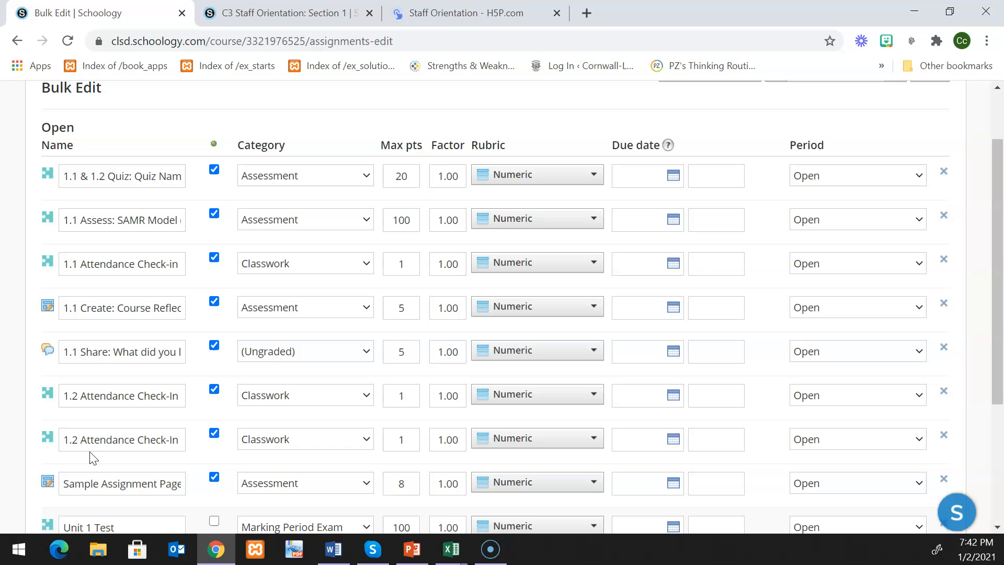
scroll(110, 430, "up", 2)
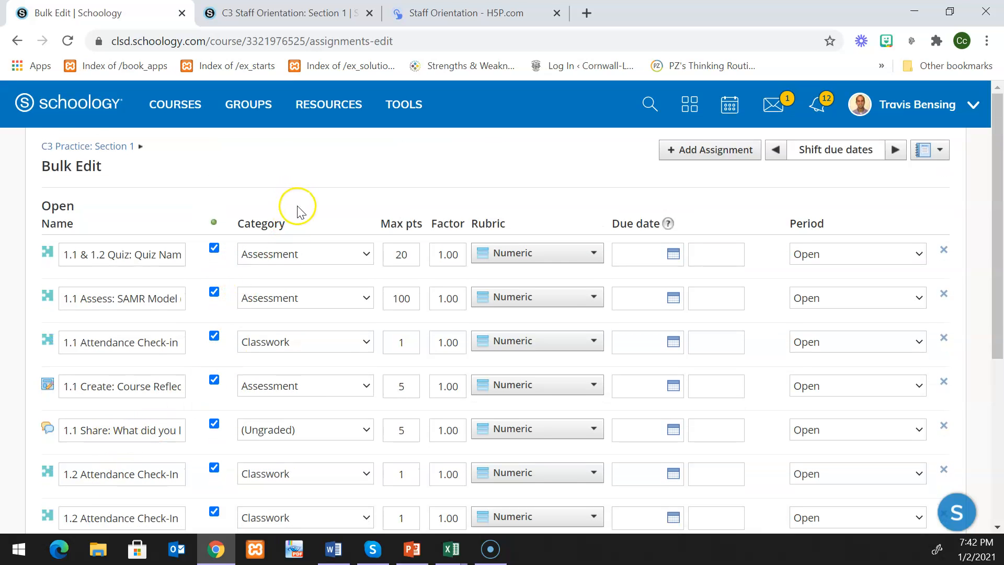
scroll(298, 207, "down", 1)
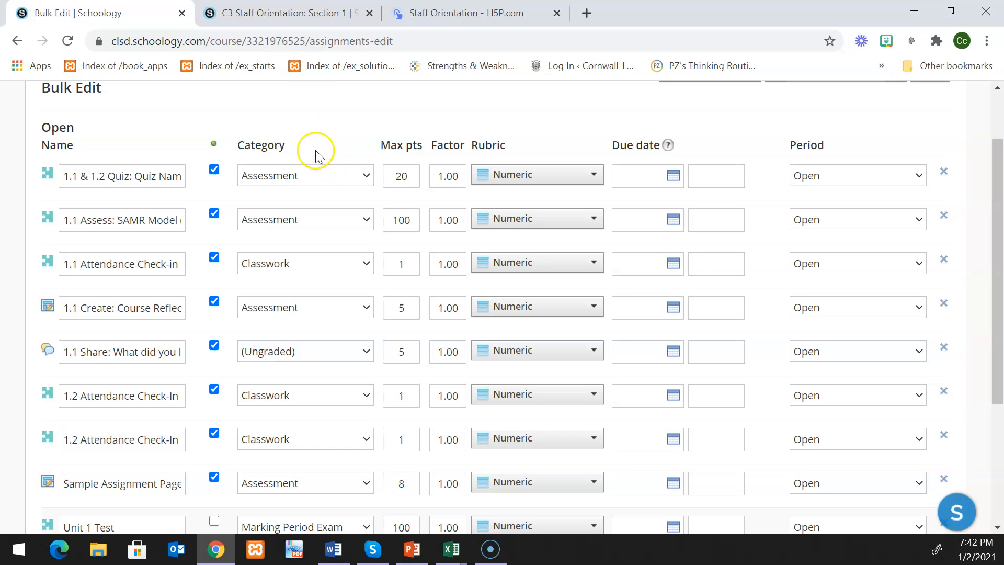
scroll(317, 172, "down", 1)
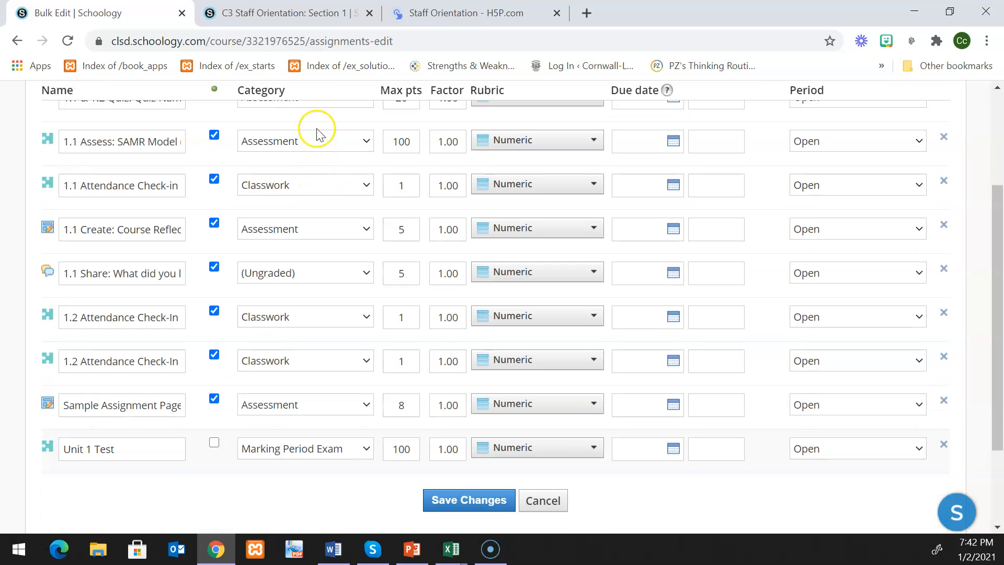
Change the category of the "1.1 Share" discussion to Assessment.
scroll(306, 447, "up", 1)
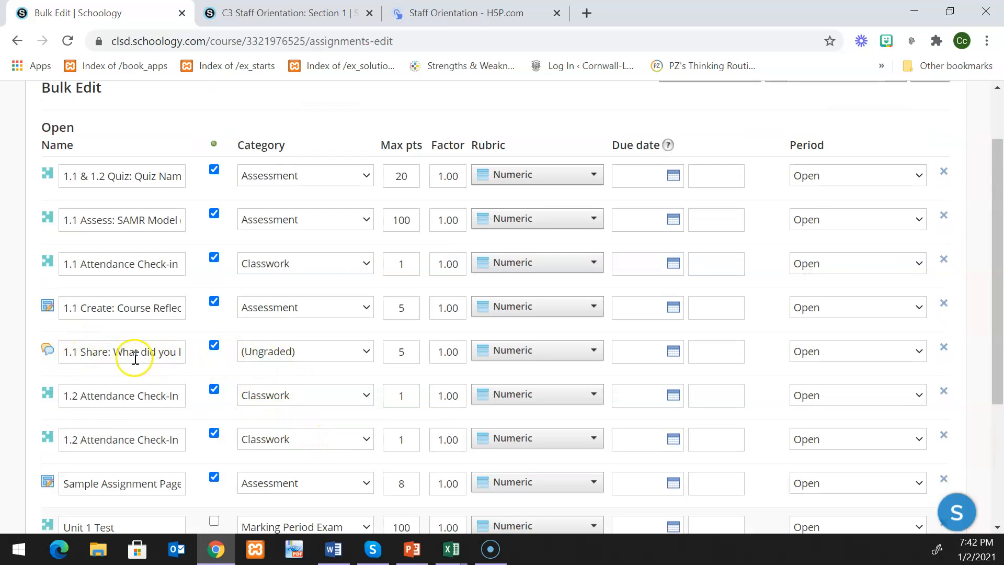
left_click(264, 358)
left_click(254, 379)
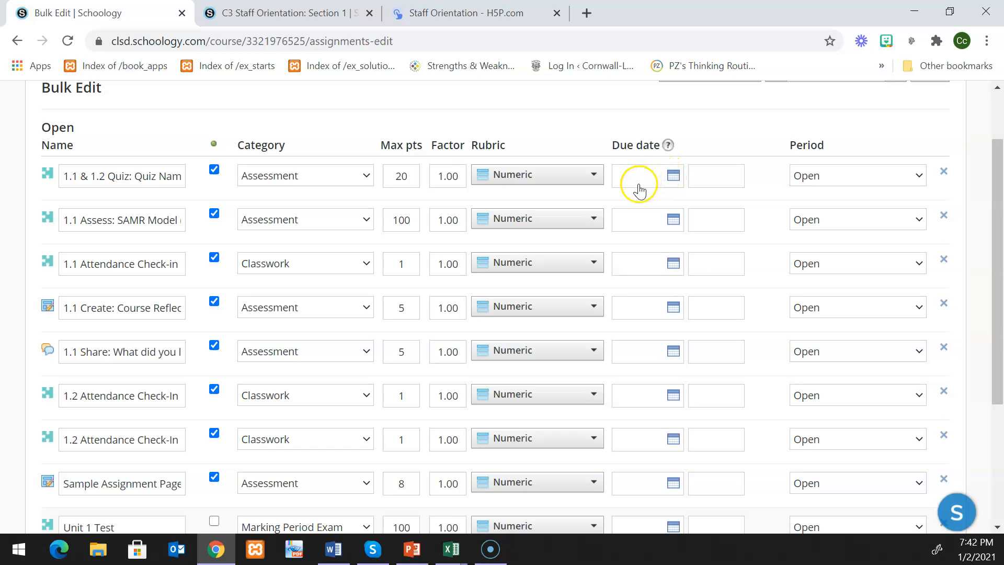
Set the due date of the first four assignments, from the 1.1 & 1.2 Quiz through 1.1 Create, to 1/08/21.
scroll(639, 191, "down", 3)
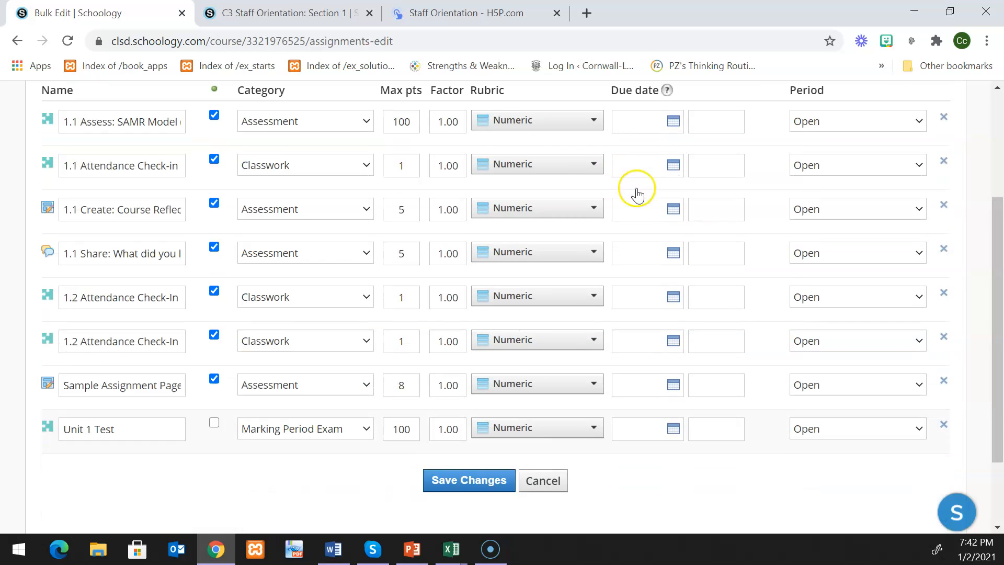
scroll(640, 196, "up", 3)
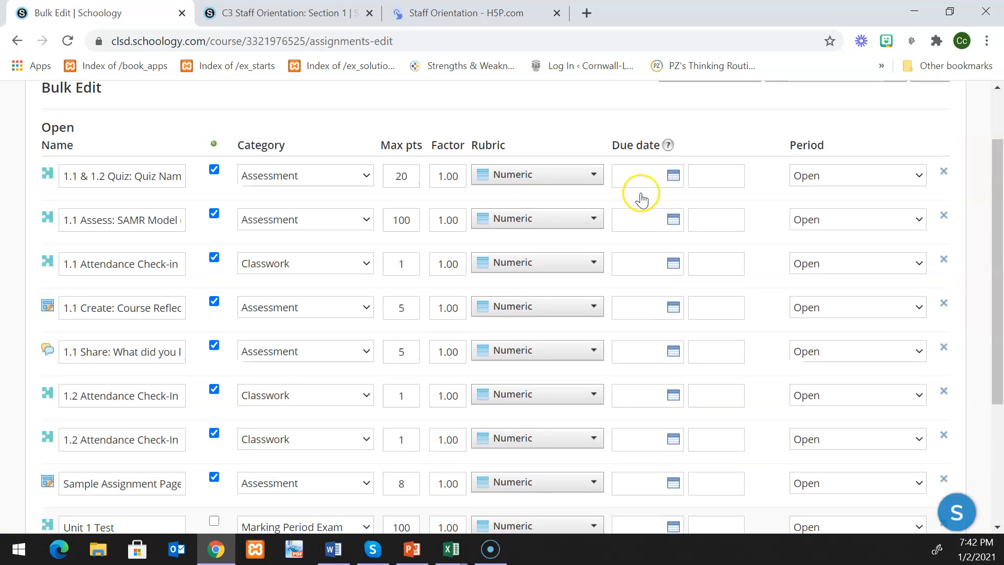
left_click(675, 176)
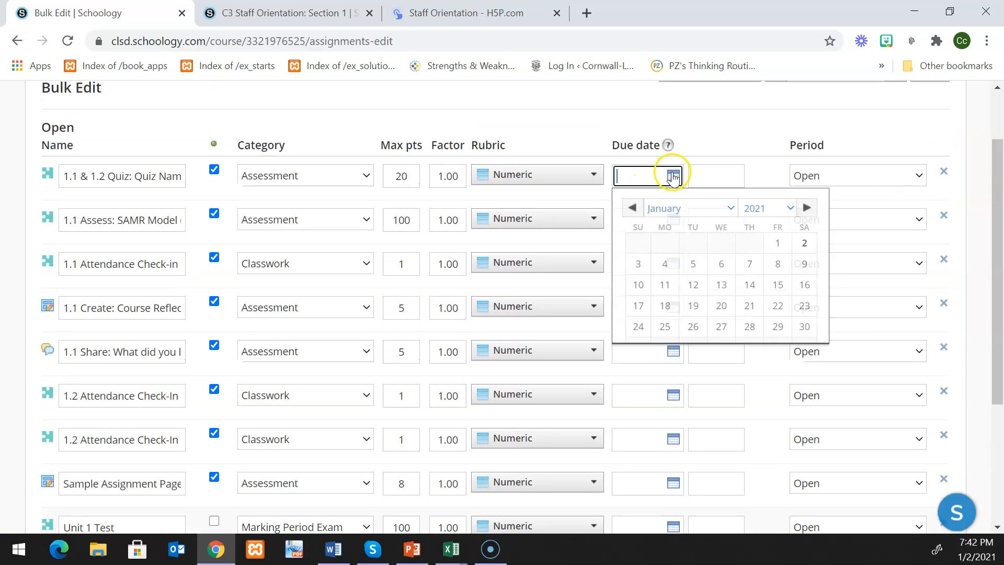
left_click(779, 270)
left_click(673, 220)
left_click(779, 310)
left_click(674, 263)
left_click(779, 353)
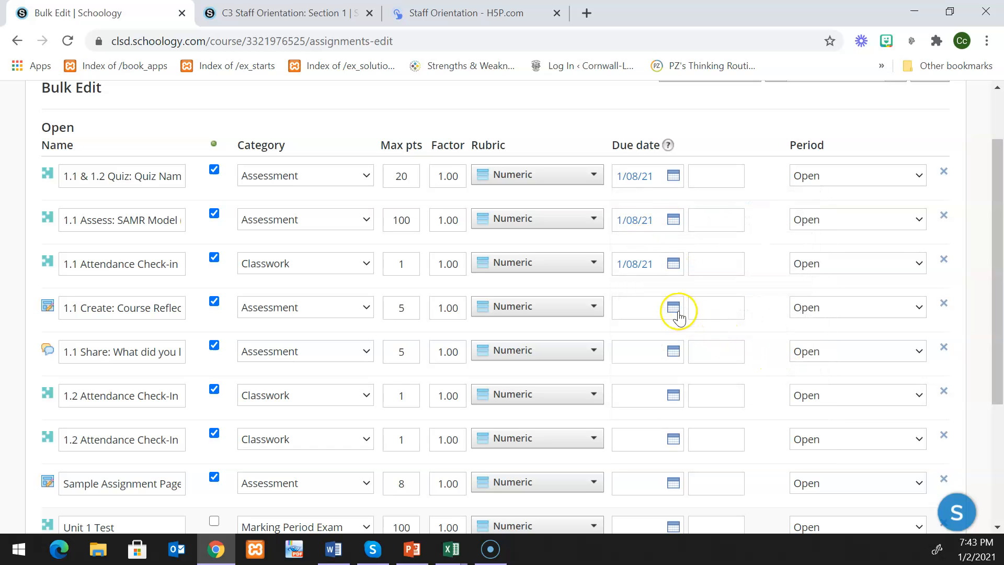
left_click(675, 309)
left_click(779, 397)
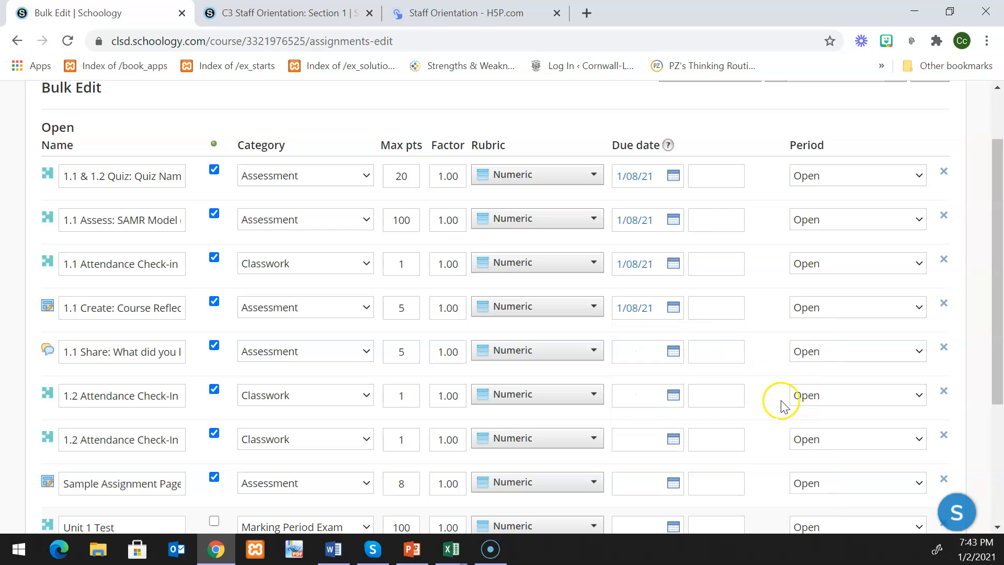
Set the due time of the 1.1 & 1.2 Quiz and 1.1 Assess to 11:59PM.
left_click(701, 171)
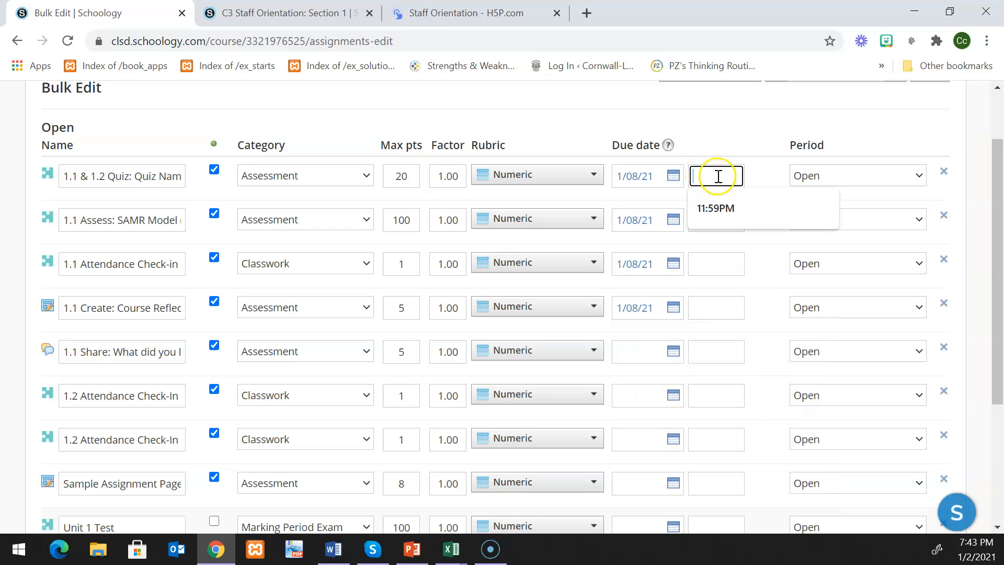
left_click(721, 210)
left_click(712, 216)
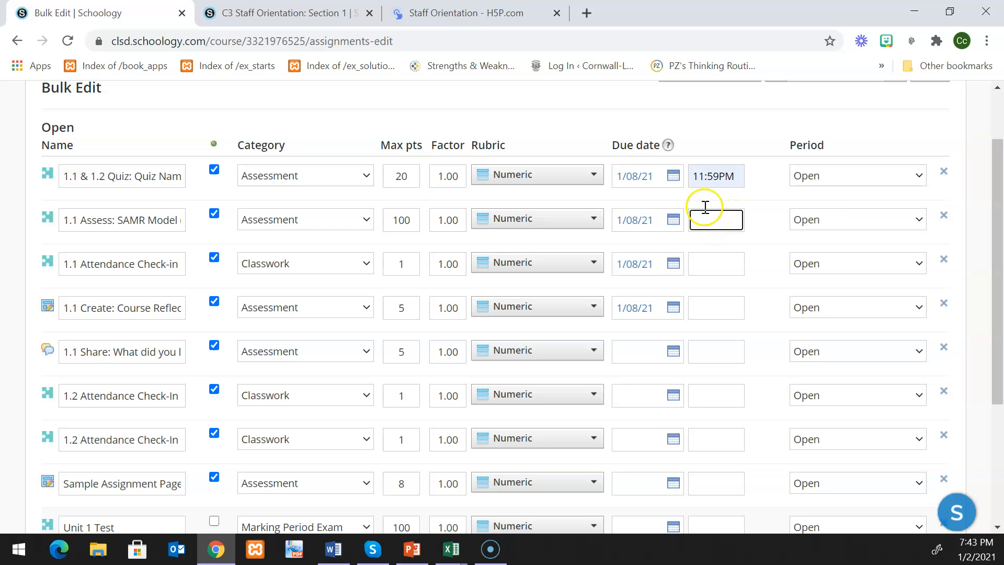
type("11:59AM")
left_click(711, 221)
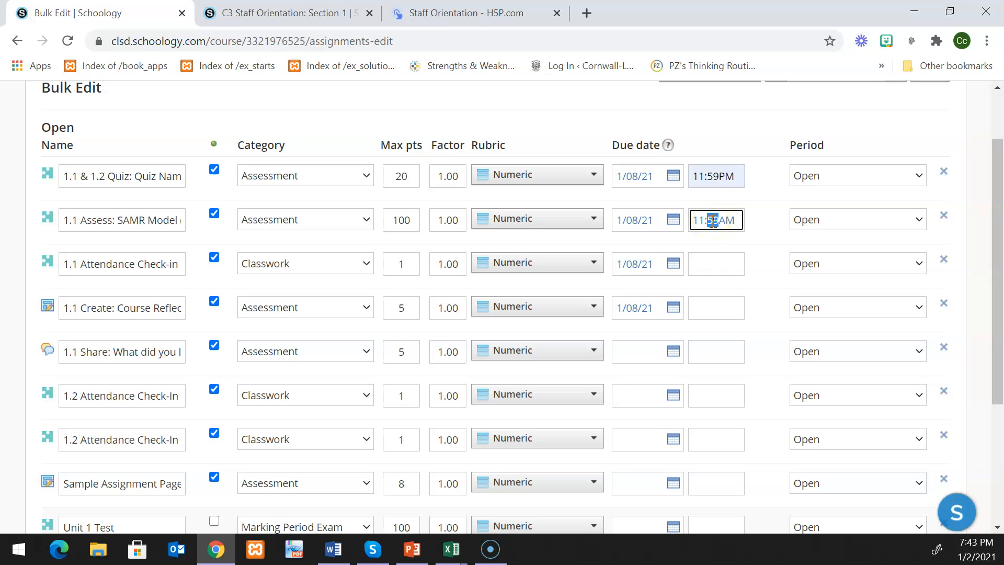
key("Tab")
Set the due time to 11:59PM for 1.1 Attendance Check-in, 1.1 Create, 1.1 Share and the first 1.2 Attendance Check-In.
left_click(710, 268)
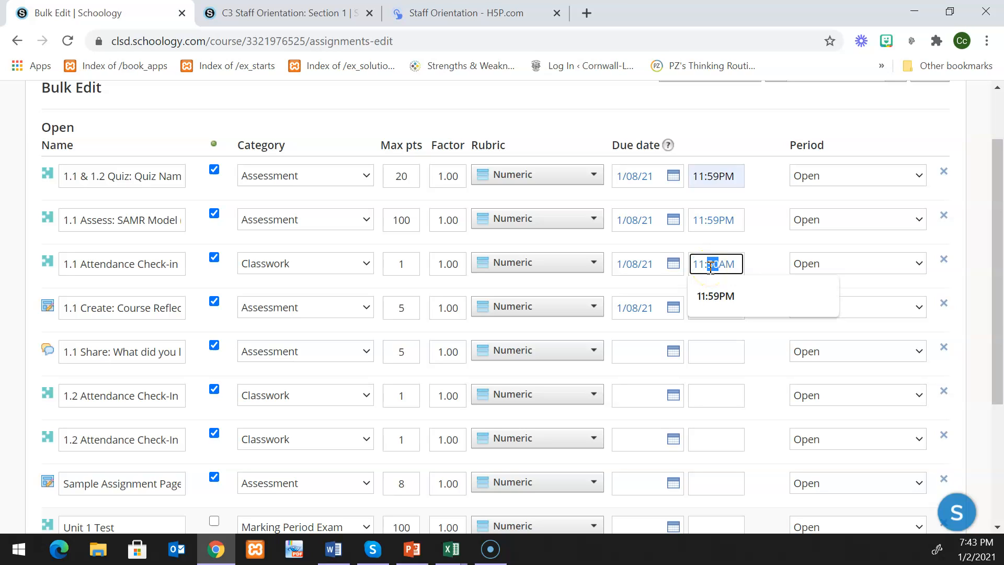
key("Tab")
left_click(703, 293)
left_click(708, 306)
left_click(716, 340)
left_click(713, 349)
left_click(713, 383)
left_click(713, 393)
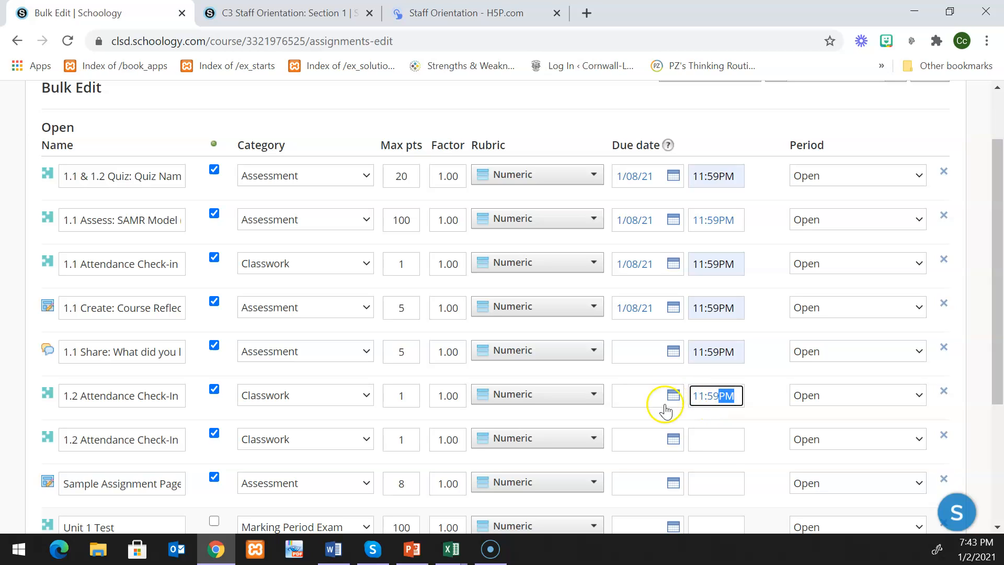
Set the due date of the "1.1 Share" discussion to 1/08/21.
left_click(715, 439)
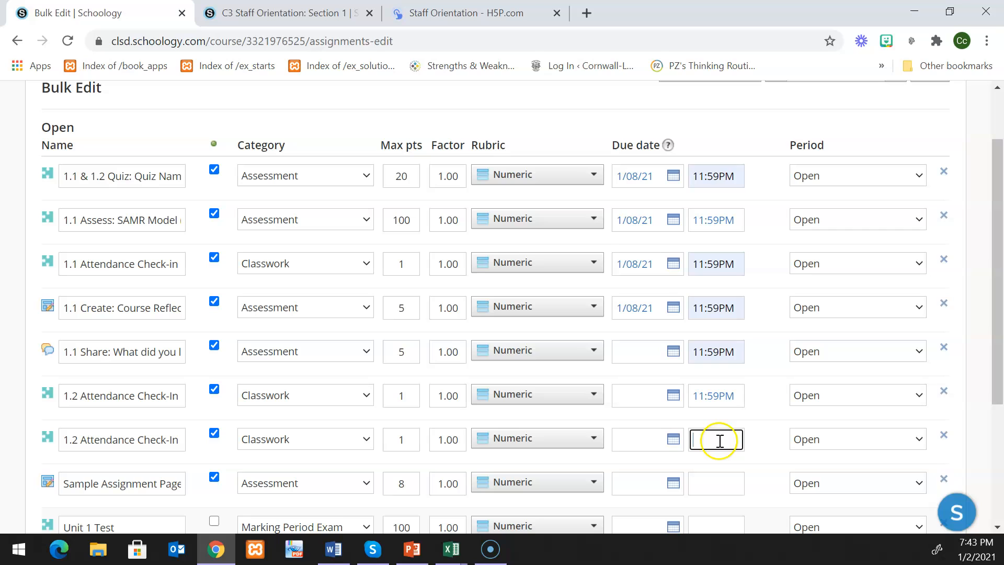
left_click(683, 354)
left_click(777, 439)
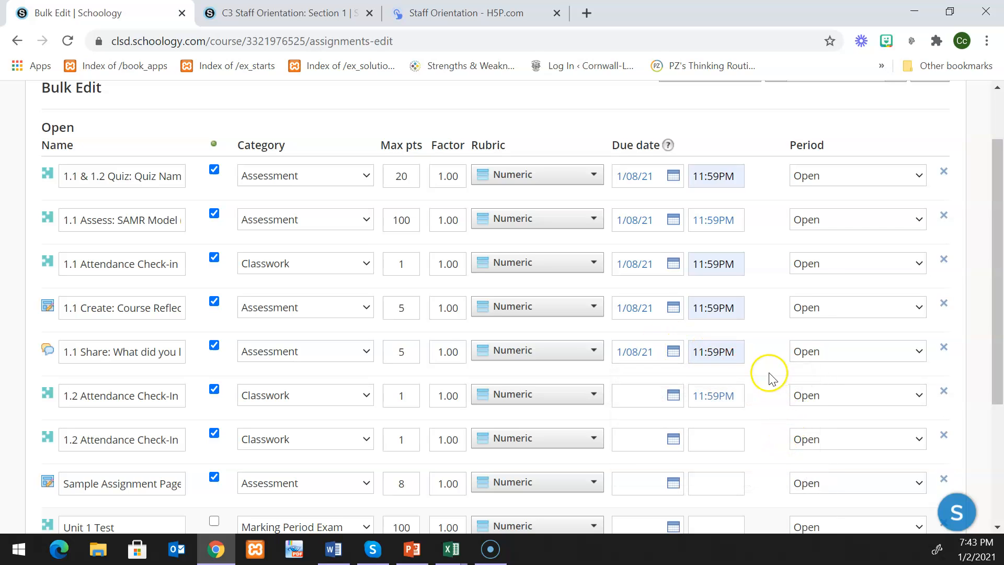
View the grading period options for the 1.1 & 1.2 Quiz and choose Open.
left_click(835, 180)
left_click(808, 177)
left_click(828, 178)
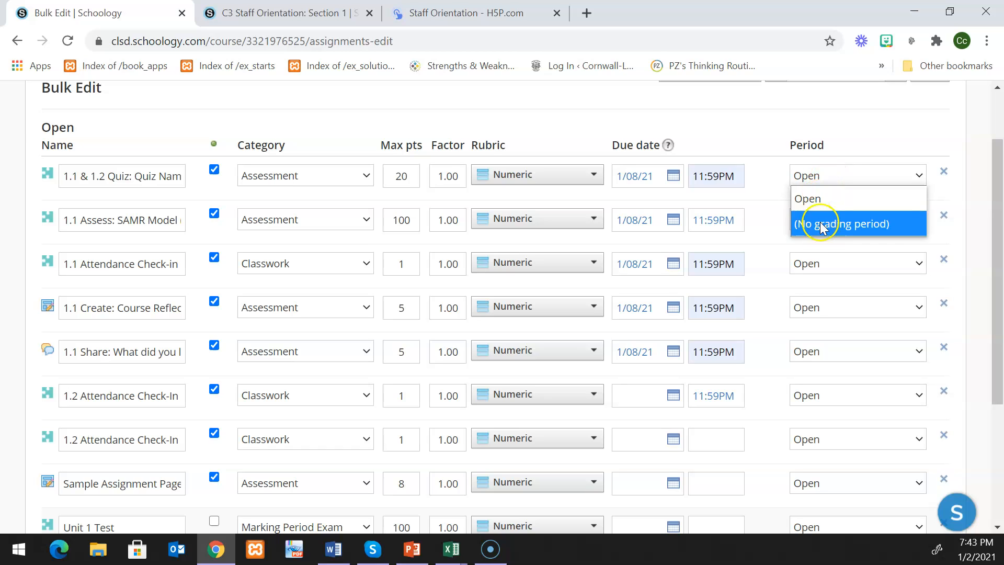
left_click(767, 178)
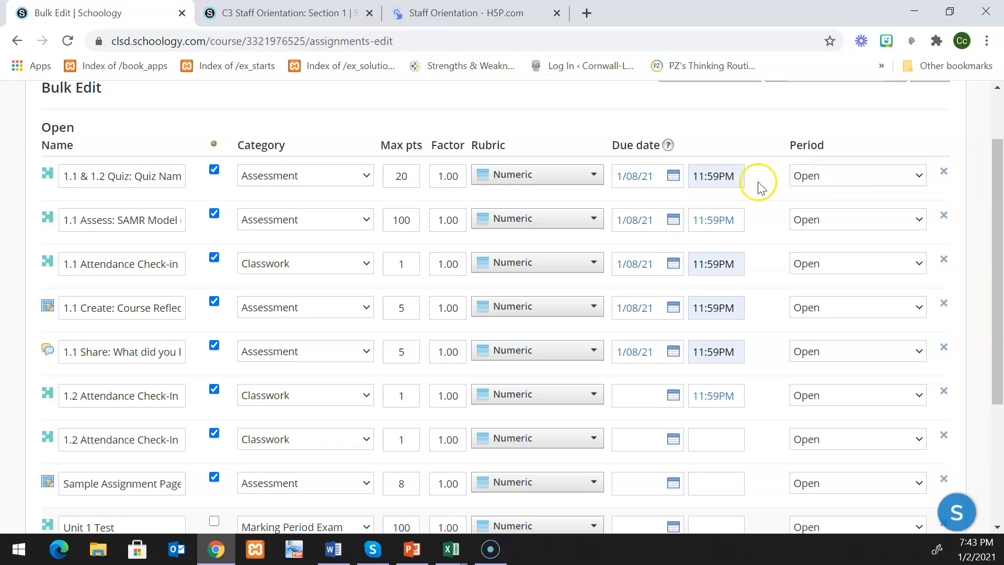
left_click(845, 175)
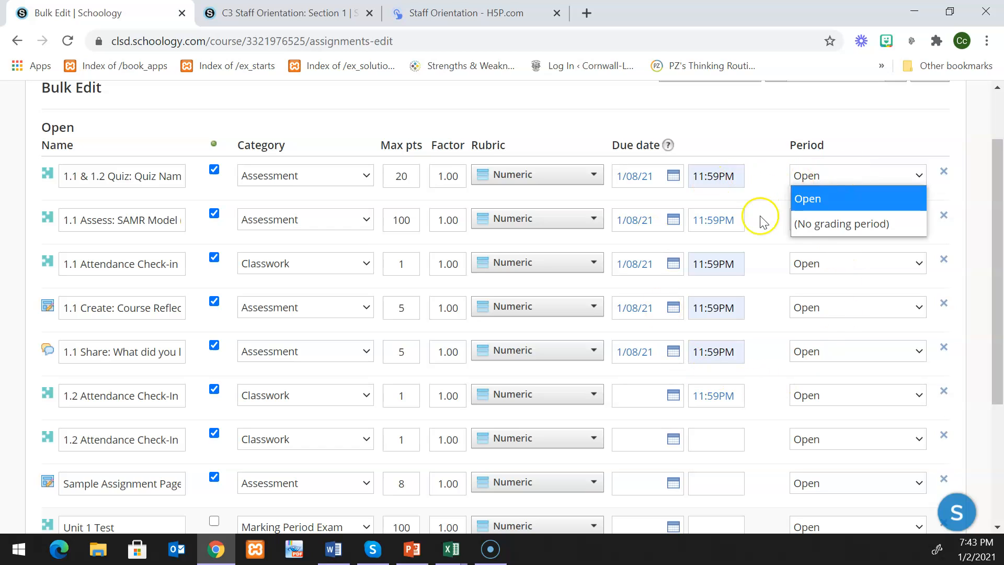
left_click(811, 199)
left_click(780, 202)
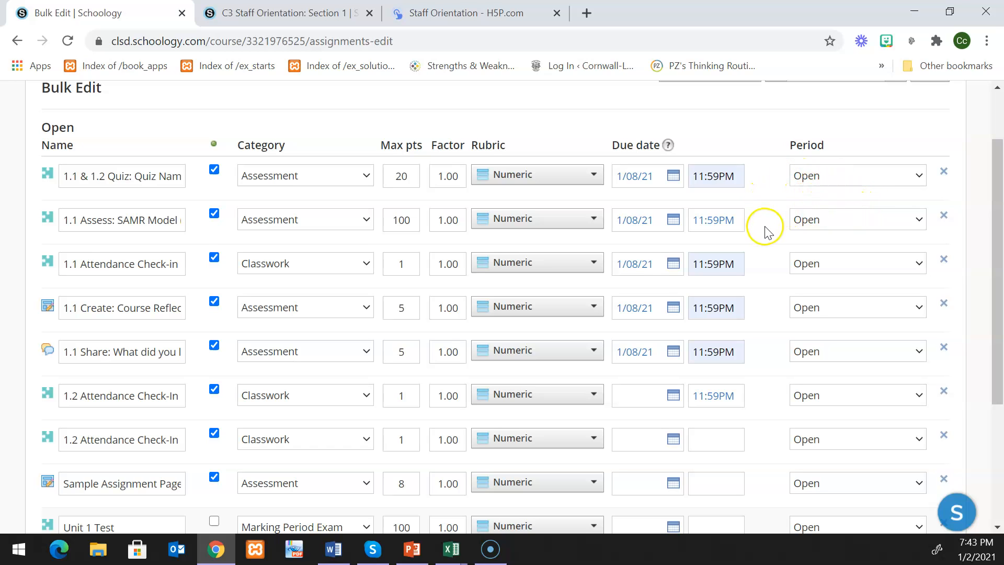
Set the due date of the first 1.2 Attendance Check-In to 1/08/21 and save the bulk edits.
scroll(767, 230, "down", 4)
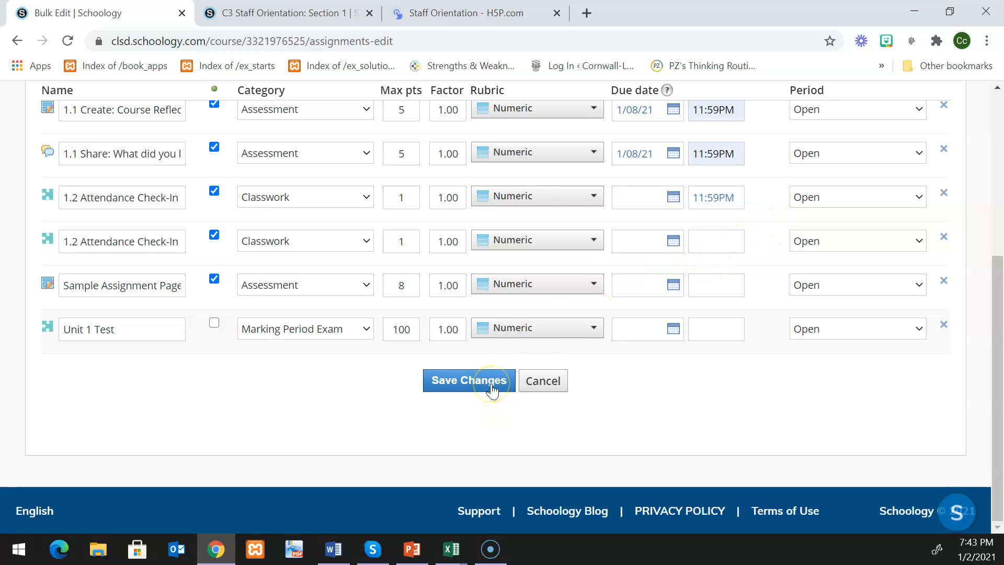
left_click(671, 196)
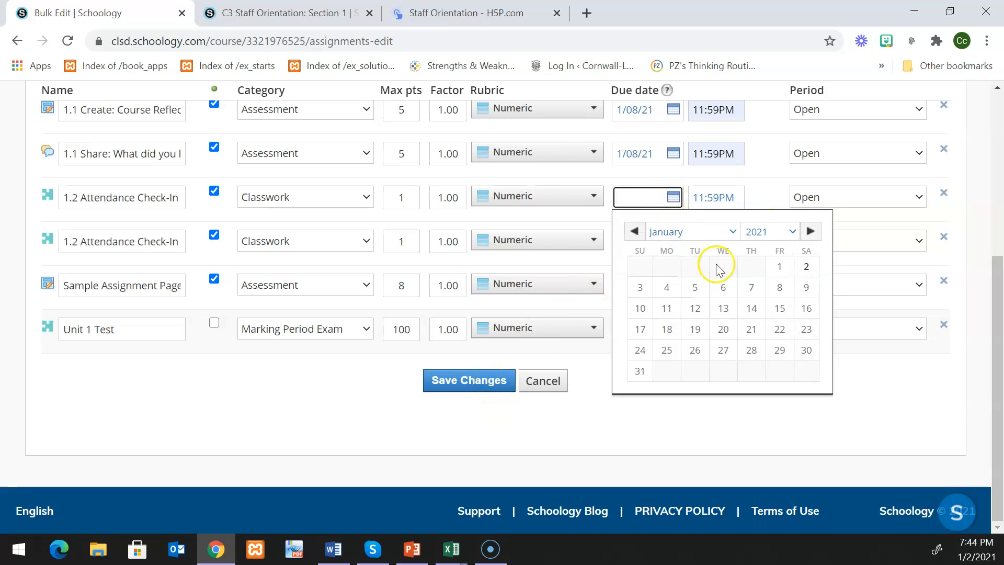
left_click(780, 288)
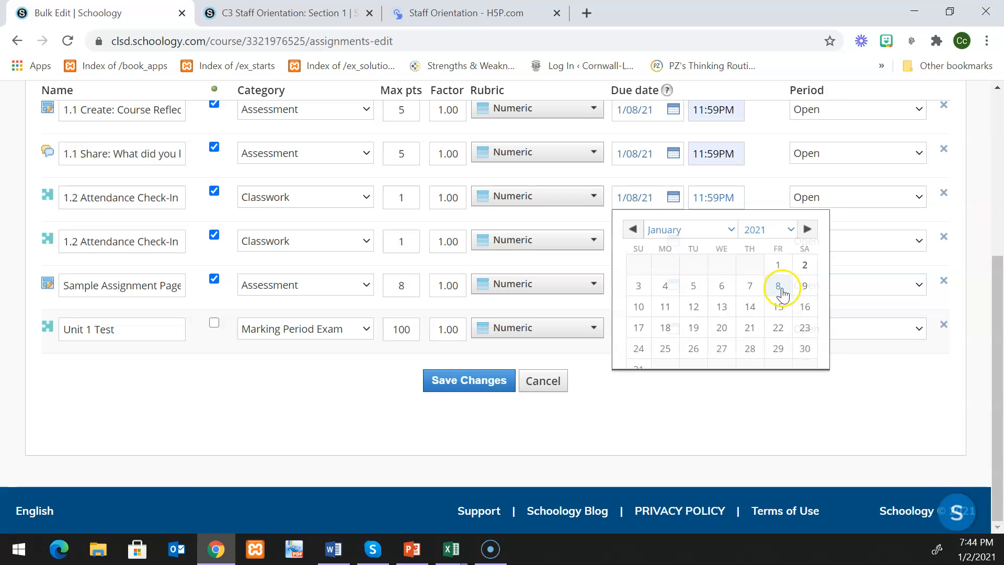
left_click(485, 389)
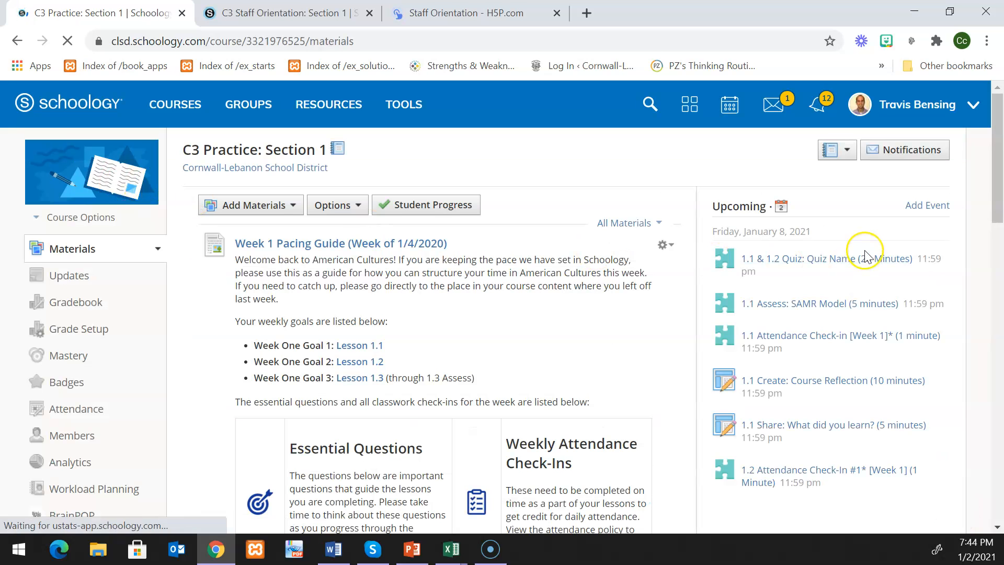
Review the Upcoming list on the course page for the assignments with new due dates.
scroll(822, 258, "down", 1)
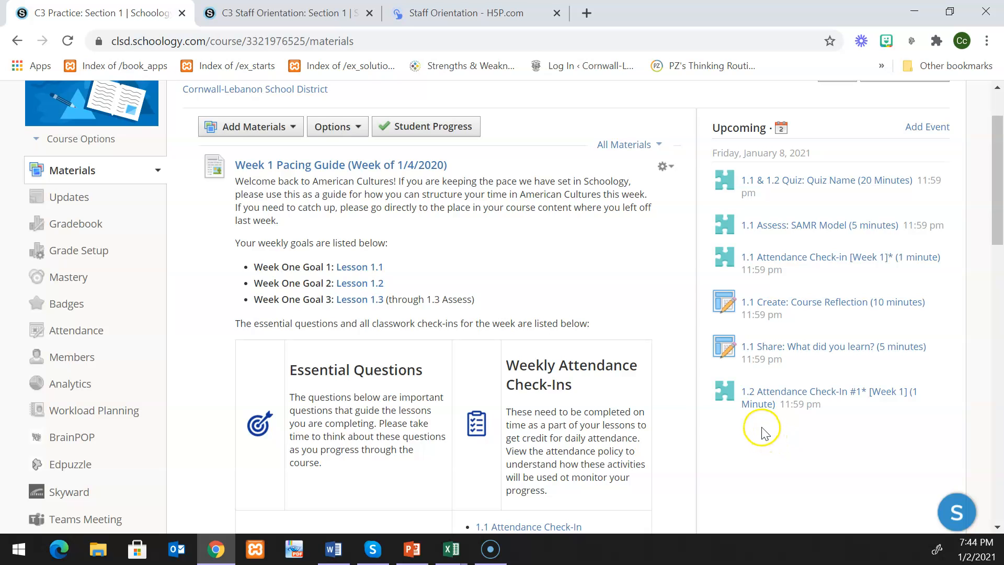
scroll(765, 431, "down", 3)
scroll(765, 431, "up", 3)
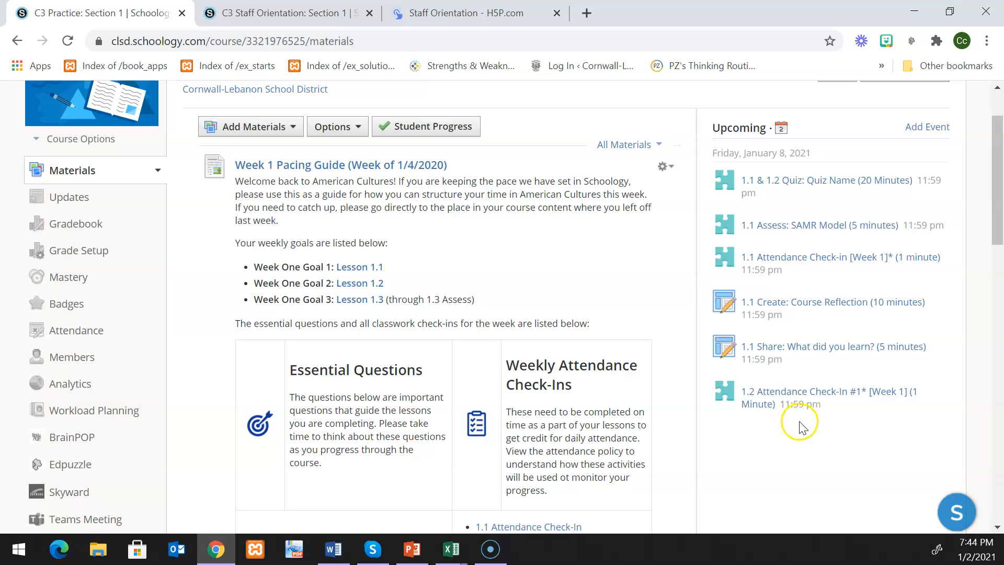